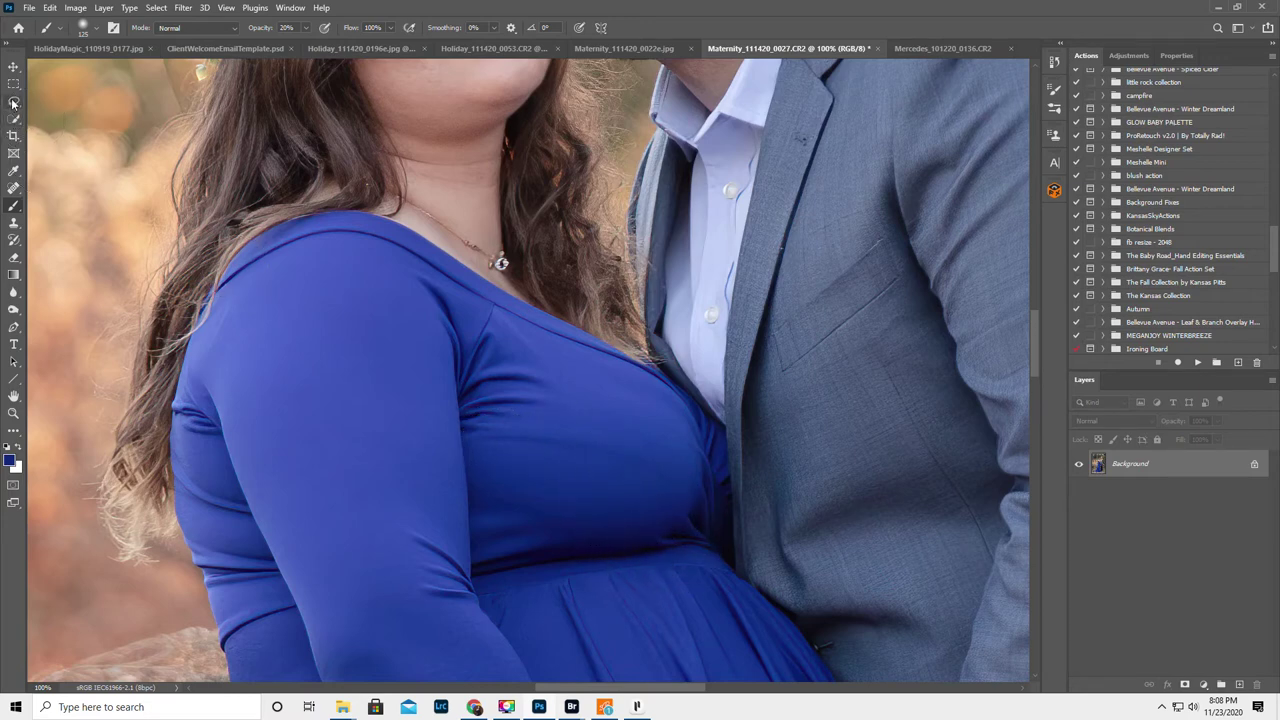
Step: Pick the Lasso tool for a freehand selection of the dress crease
left_click(13, 102)
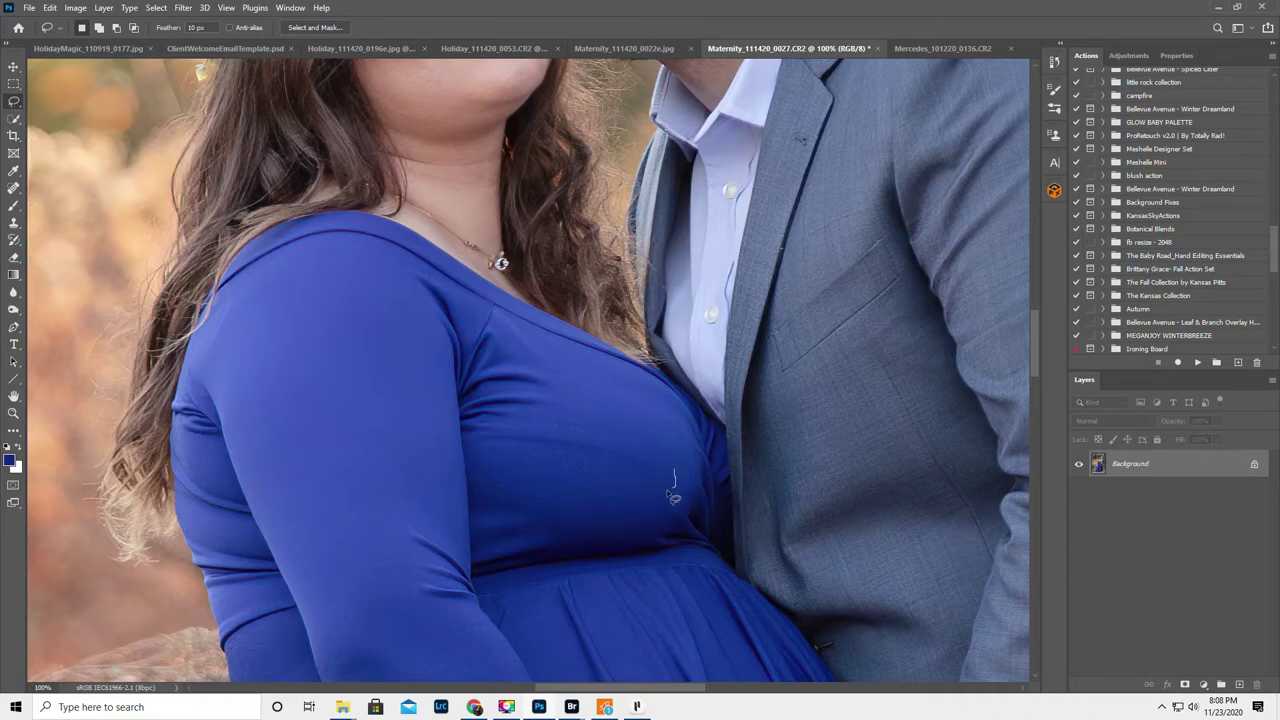
Step: Lasso around the bra crease and start Content-Aware Fill on it
left_click_drag(638, 480, 481, 451)
mouse_move(495, 430)
left_mouse_down()
mouse_move(578, 428)
mouse_move(634, 446)
mouse_move(673, 472)
mouse_move(665, 487)
left_mouse_up()
left_click(50, 8)
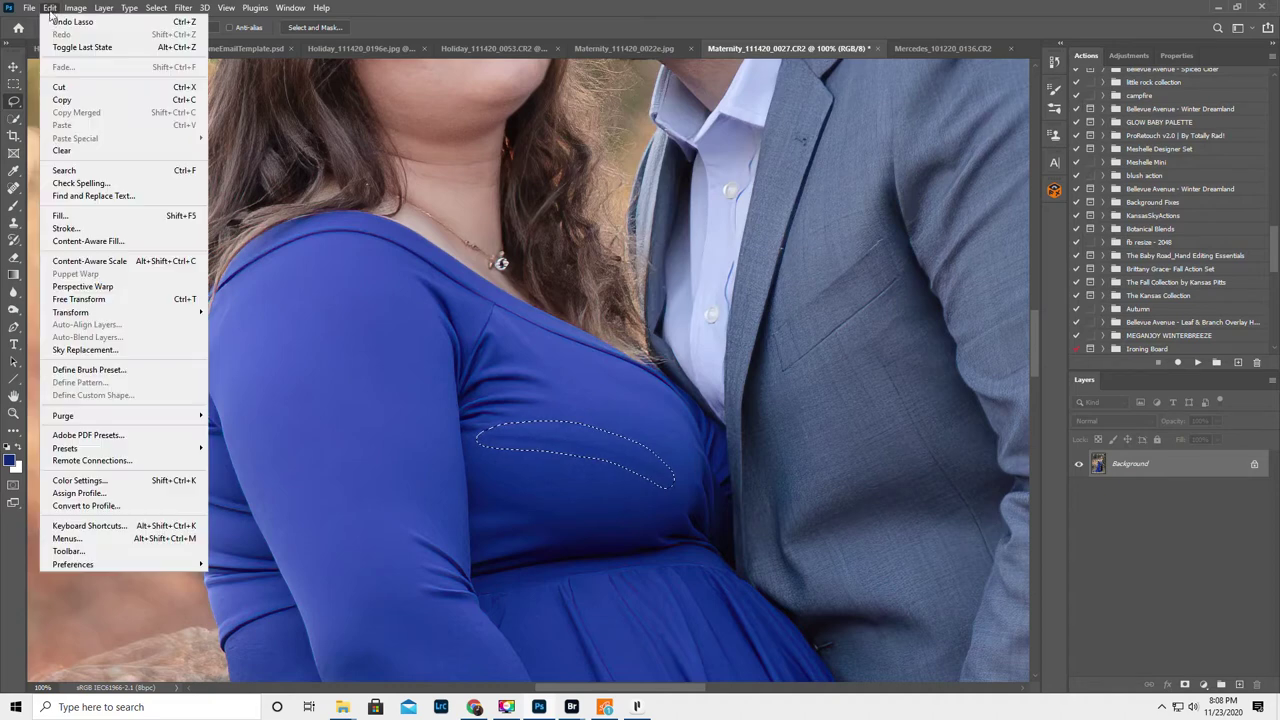
left_click(86, 243)
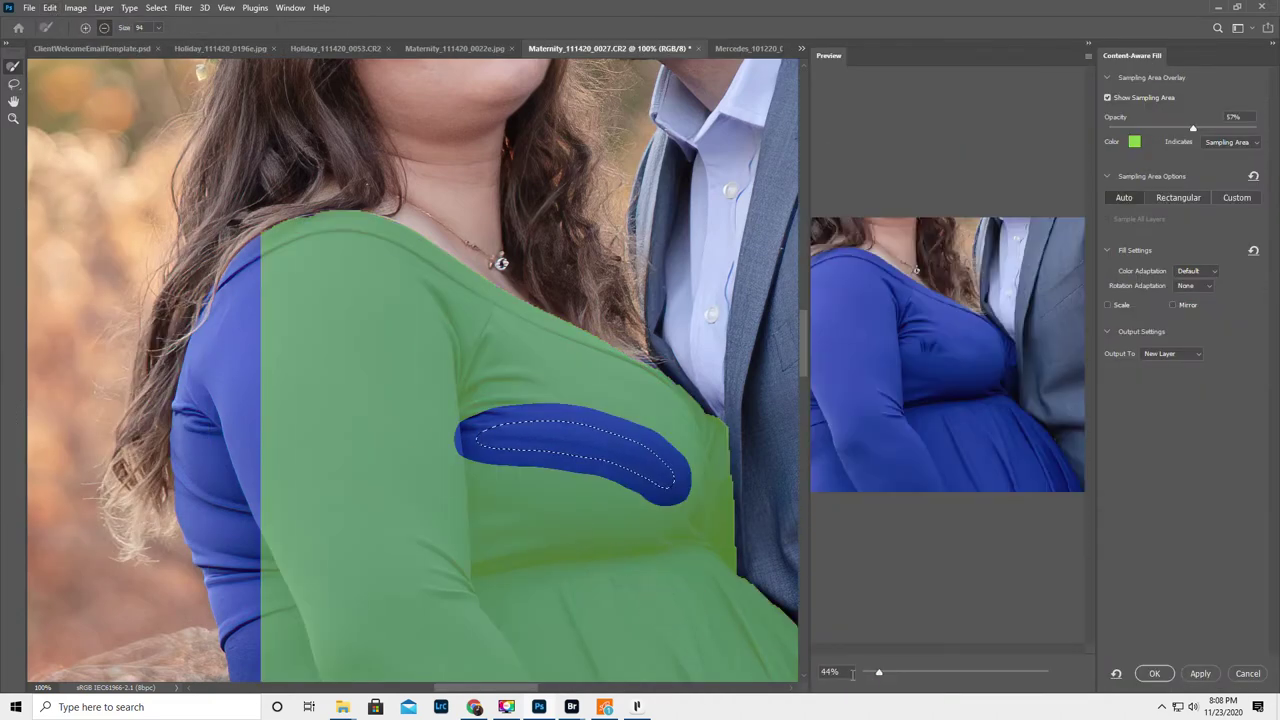
Step: Enlarge the preview and brush the arm and armpit out of the sampling area
left_click_drag(879, 673, 896, 674)
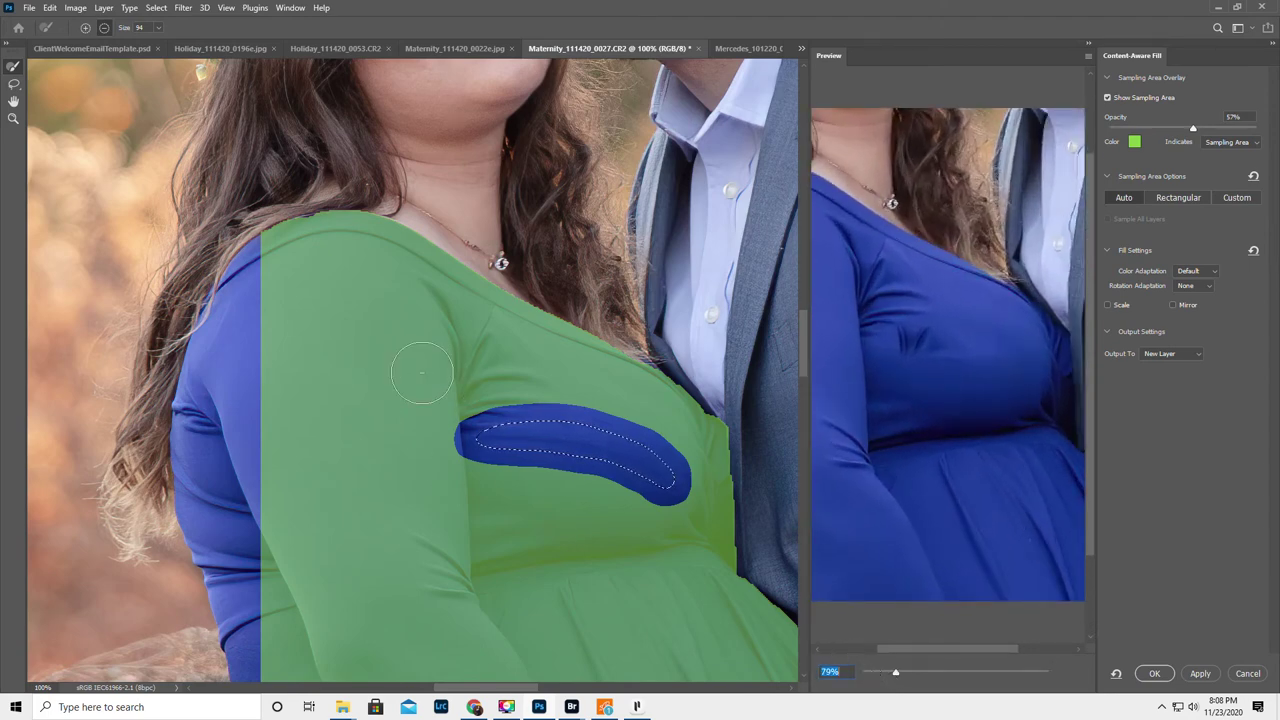
mouse_move(447, 370)
left_mouse_down()
mouse_move(480, 594)
mouse_move(714, 551)
mouse_move(720, 509)
mouse_move(688, 397)
mouse_move(515, 290)
mouse_move(360, 235)
mouse_move(265, 290)
mouse_move(286, 666)
mouse_move(800, 680)
mouse_move(693, 601)
mouse_move(310, 615)
mouse_move(714, 643)
mouse_move(634, 634)
mouse_move(416, 506)
mouse_move(376, 221)
mouse_move(306, 443)
mouse_move(346, 371)
mouse_move(373, 545)
mouse_move(329, 606)
mouse_move(337, 500)
mouse_move(423, 280)
mouse_move(474, 315)
mouse_move(451, 380)
mouse_move(471, 391)
mouse_move(510, 382)
mouse_move(471, 357)
mouse_move(370, 420)
mouse_move(454, 476)
left_mouse_up()
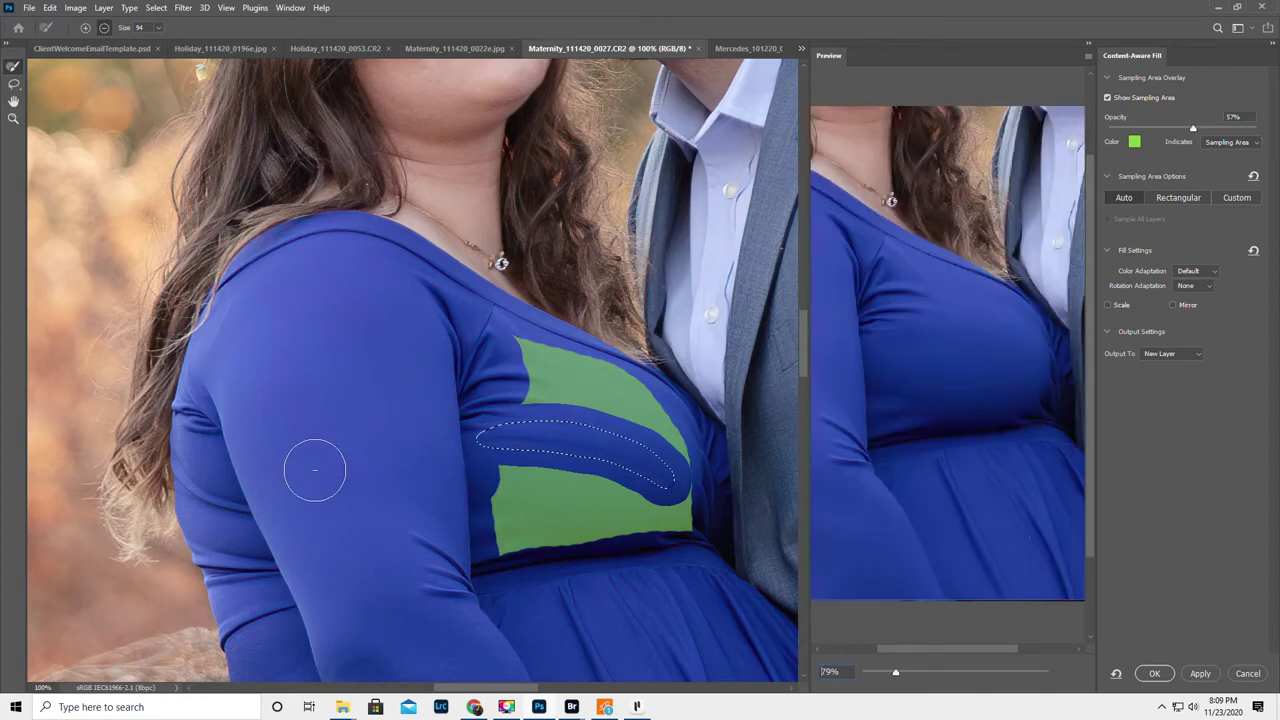
key("bracketleft")
key("bracketleft")
key("bracketleft")
key("bracketleft")
key("bracketleft")
left_click_drag(559, 405, 543, 384)
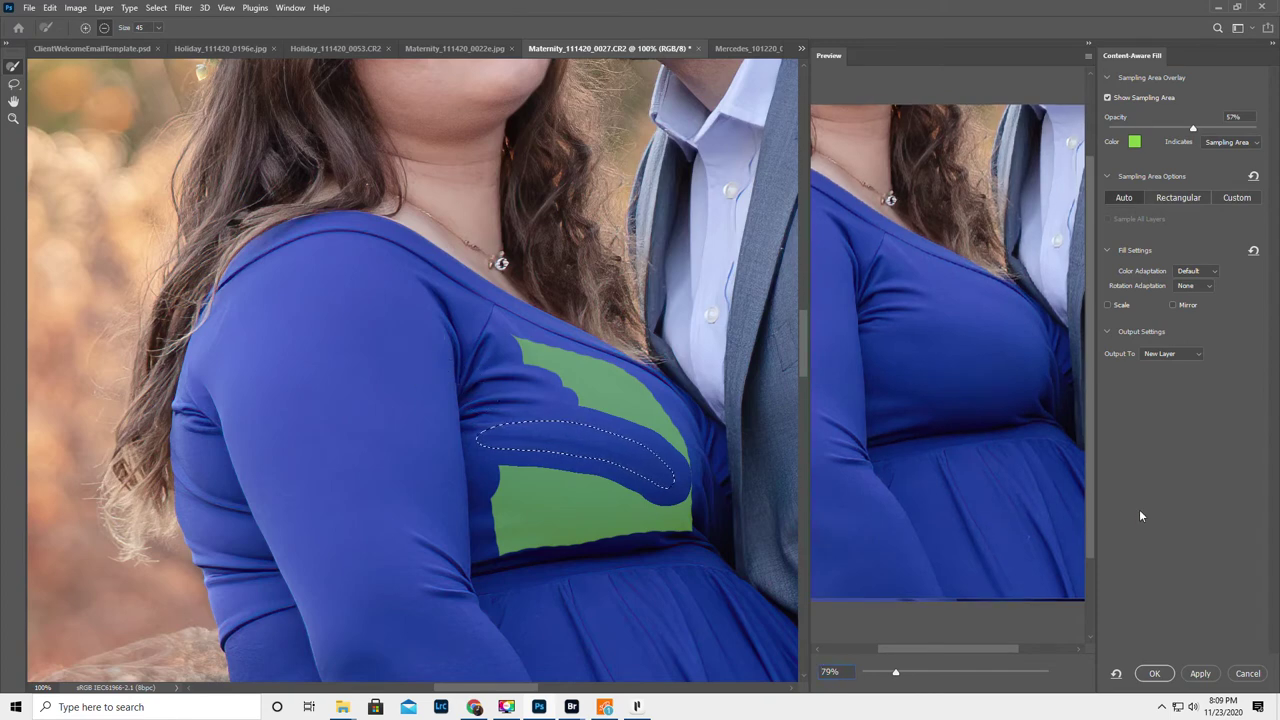
Step: Compare colour adaptation settings, settle on High, fill onto a new layer, and deselect
left_click(1190, 273)
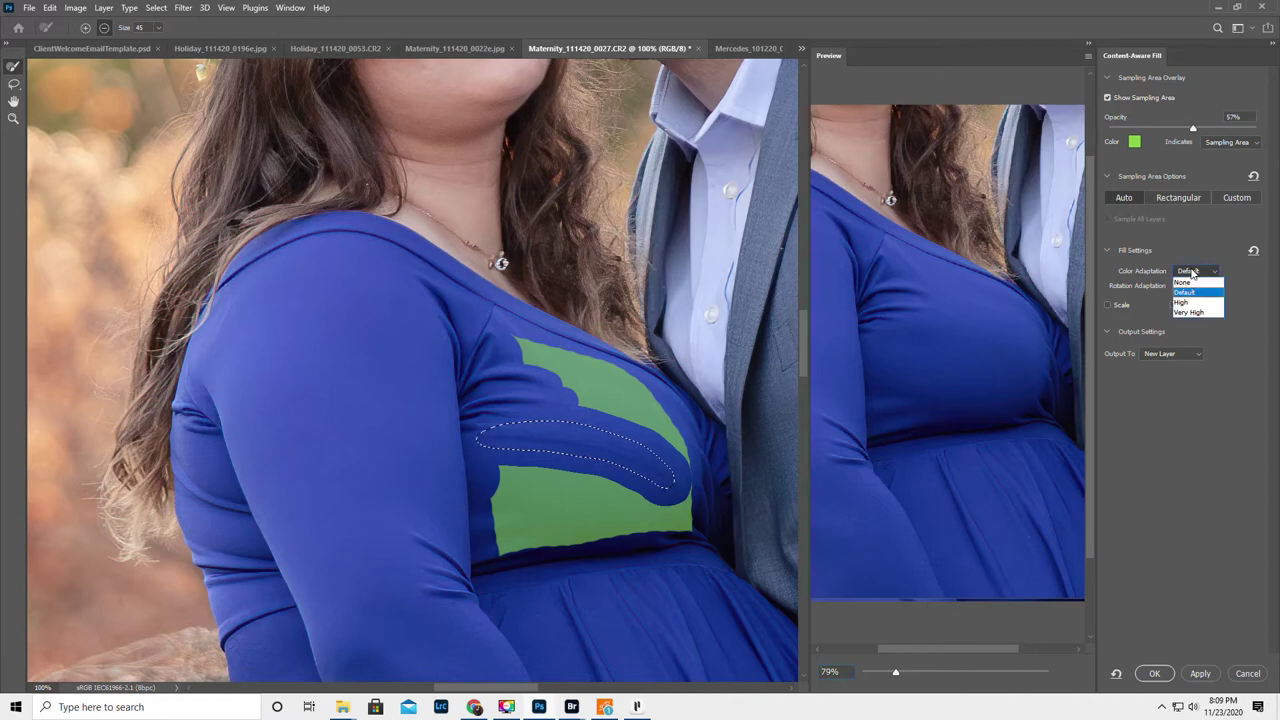
left_click(1186, 302)
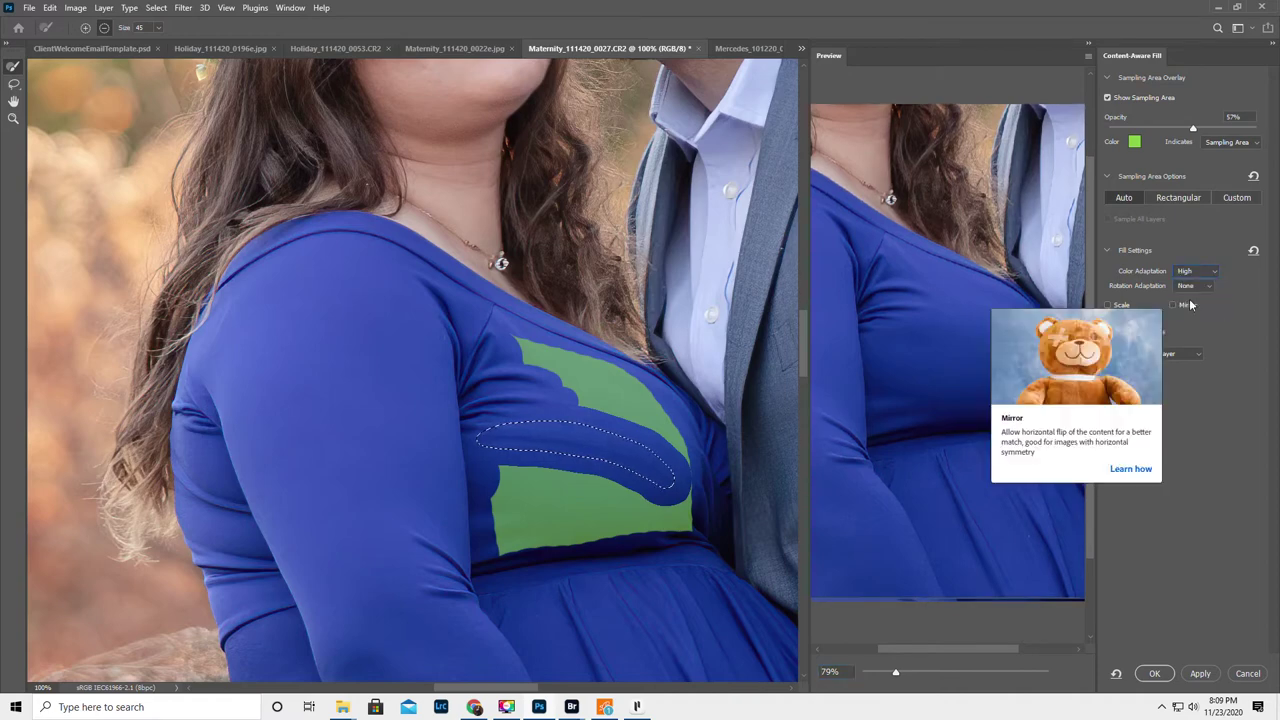
left_click(1190, 273)
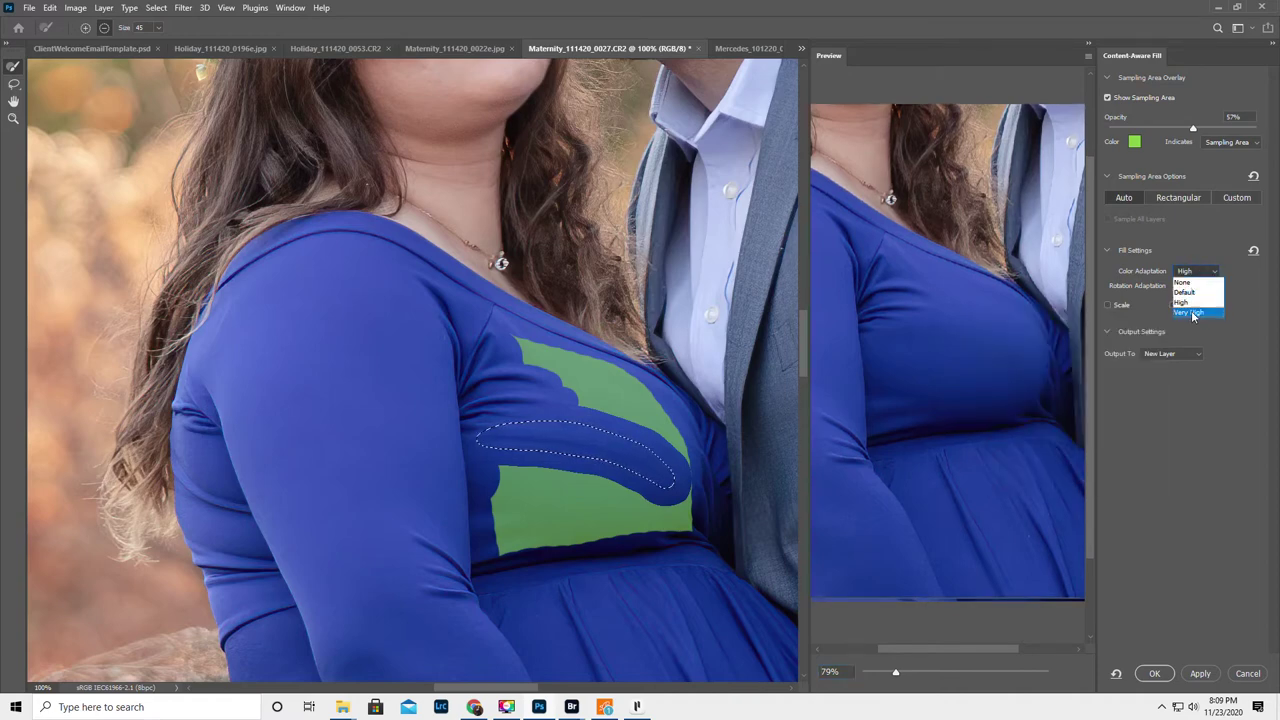
left_click(1192, 312)
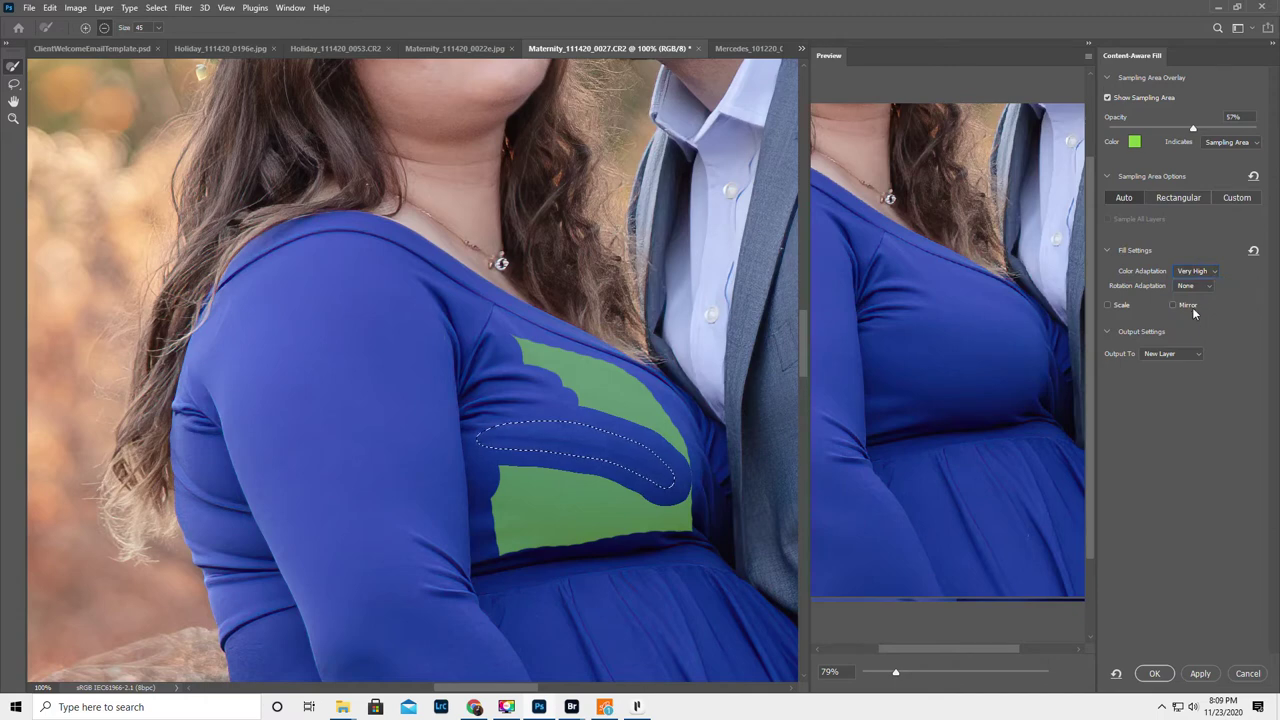
left_click(1194, 271)
left_click(1194, 275)
left_click(1196, 271)
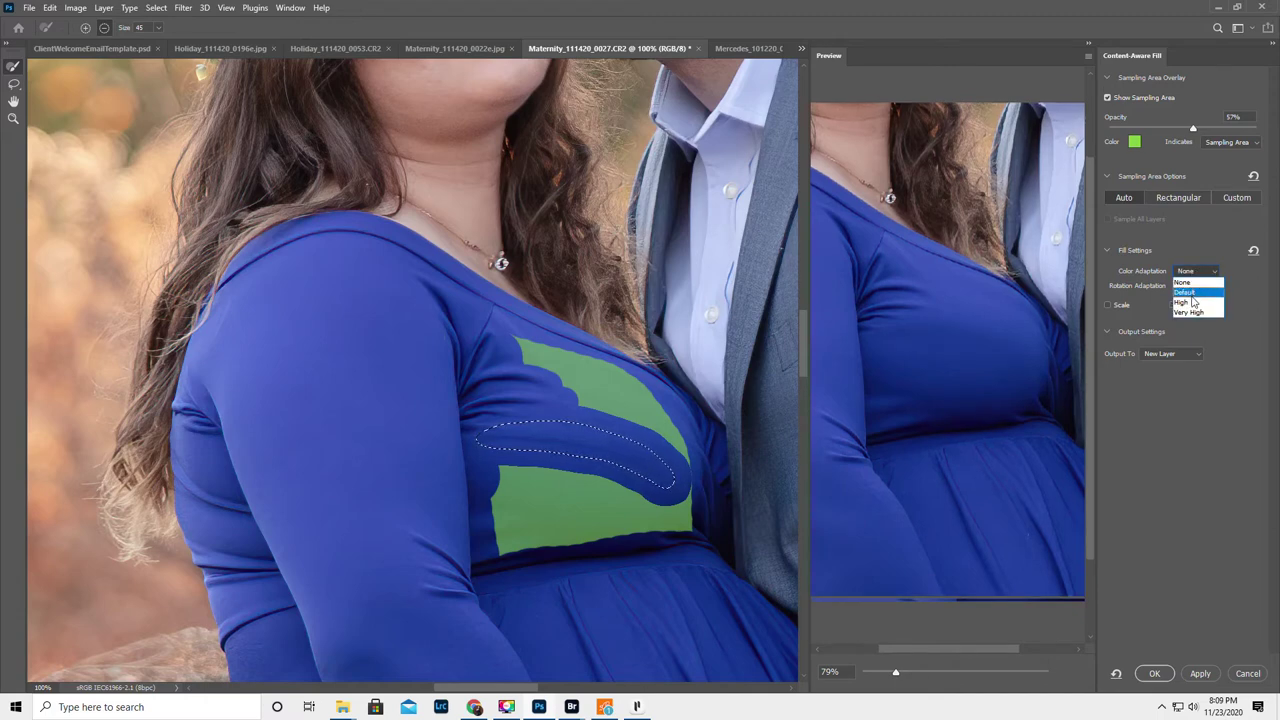
left_click(1185, 303)
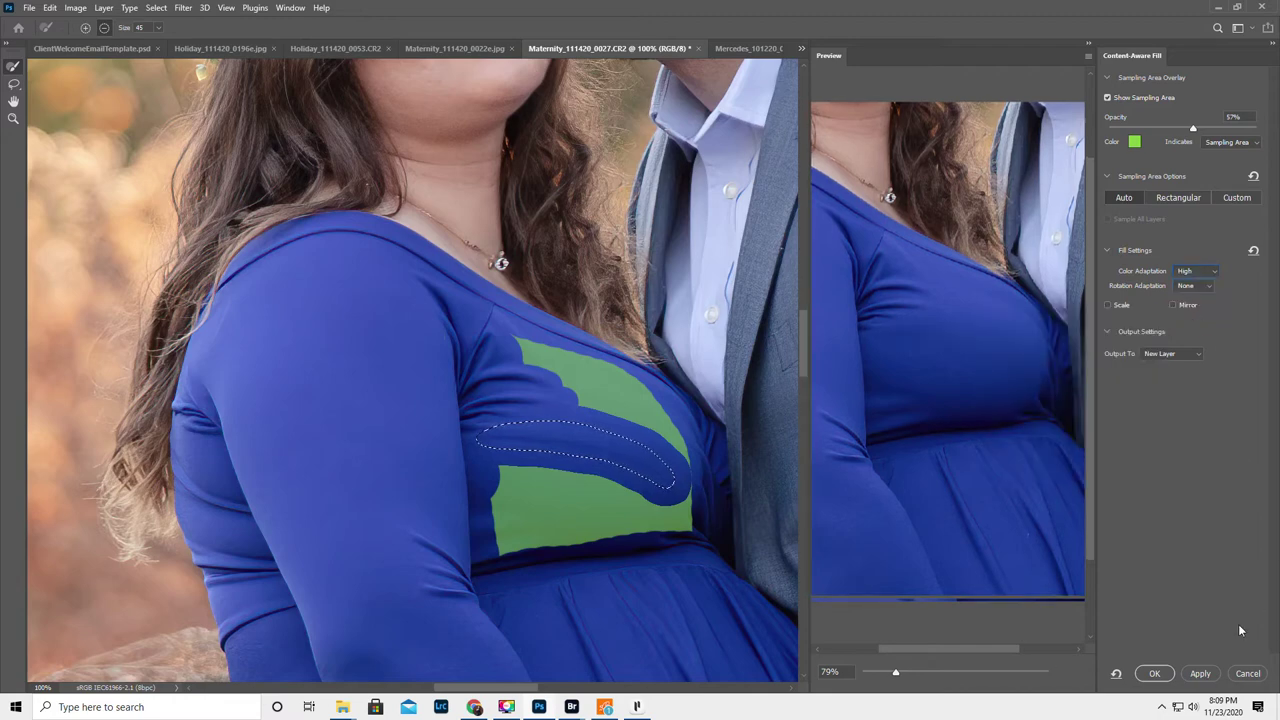
left_click(1152, 674)
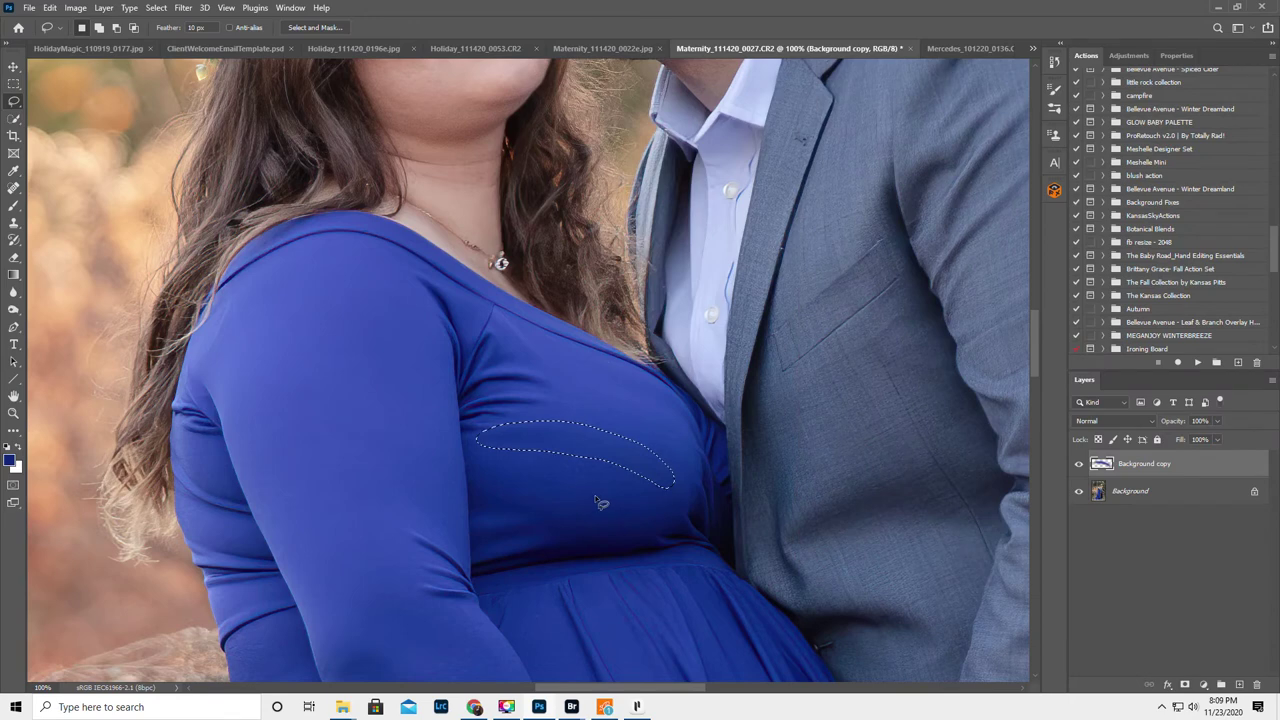
key("ctrl+d")
Step: Toggle the filled Background copy layer to compare the dress before and after
left_click(1077, 465)
left_click(1078, 466)
left_click(1078, 466)
Step: Patch a leftover spot on the Background layer, then switch to the satin top photo
left_click(1182, 495)
right_click(13, 188)
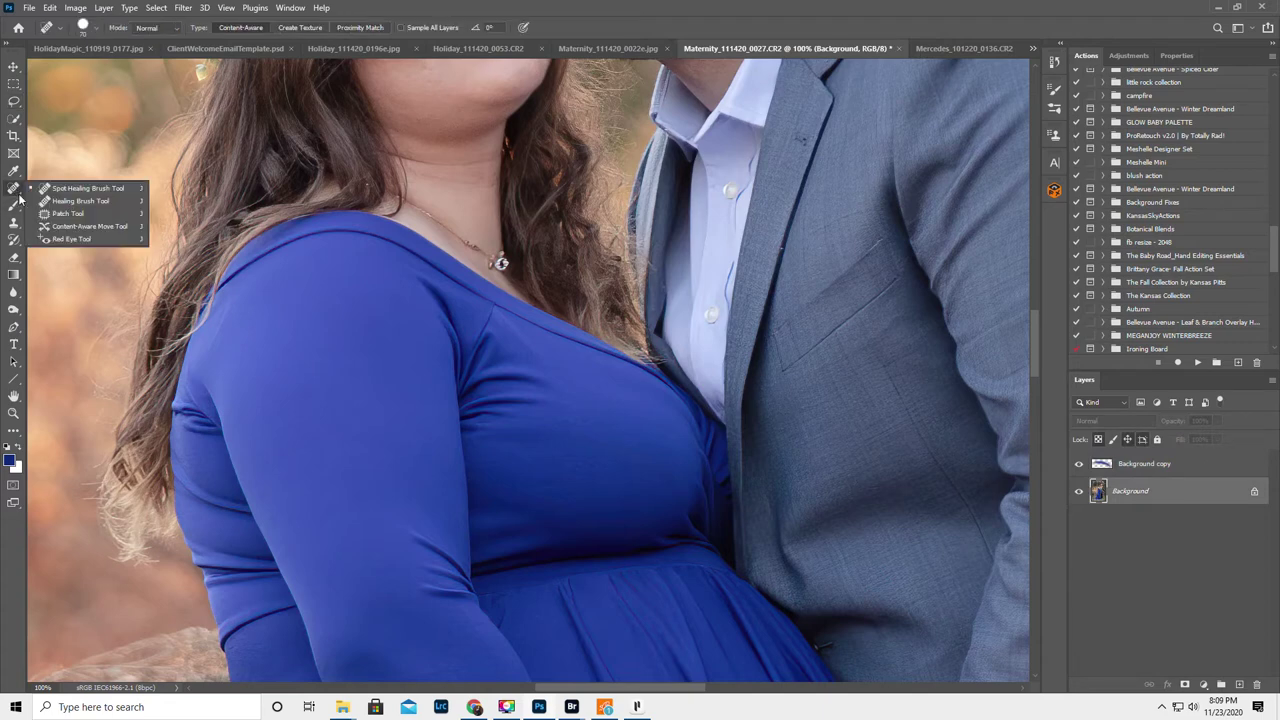
left_click(60, 217)
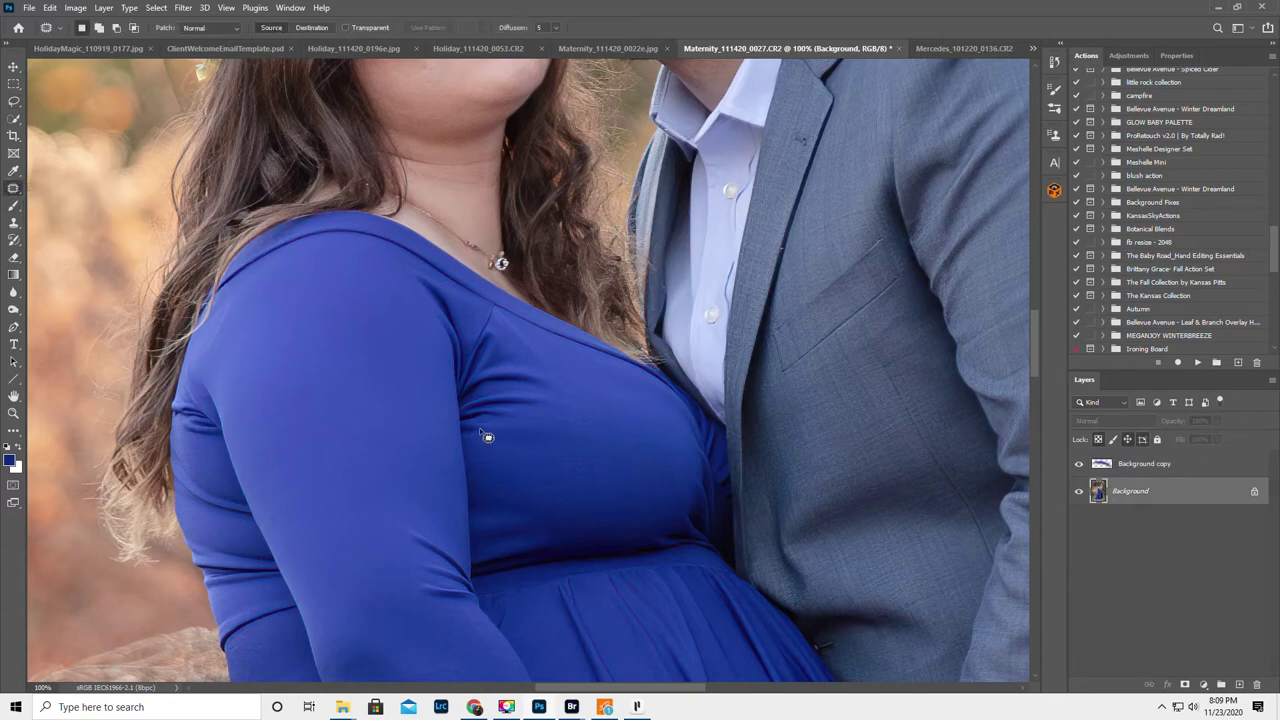
mouse_move(476, 430)
left_mouse_down()
mouse_move(531, 451)
mouse_move(544, 435)
mouse_move(507, 479)
left_mouse_up()
key("ctrl+d")
left_click(962, 48)
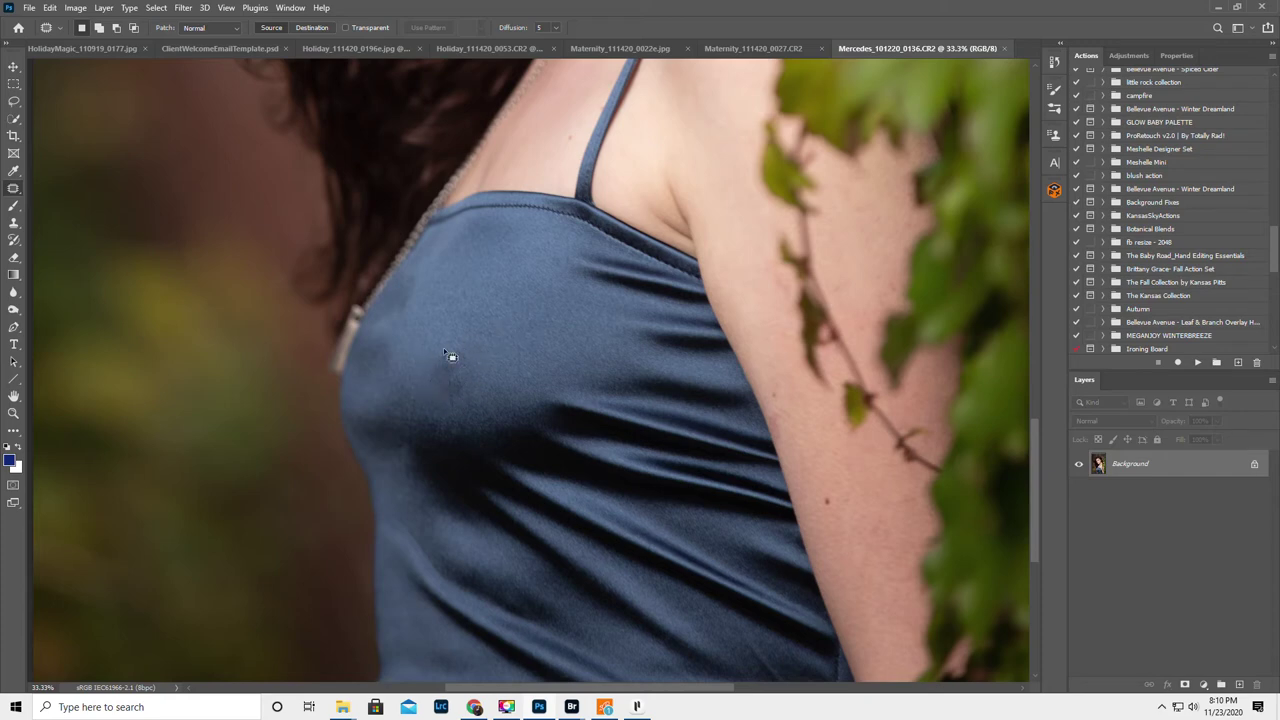
Step: Clone fabric over the nipple area with a Clone Stamp of about 150
left_click(12, 223)
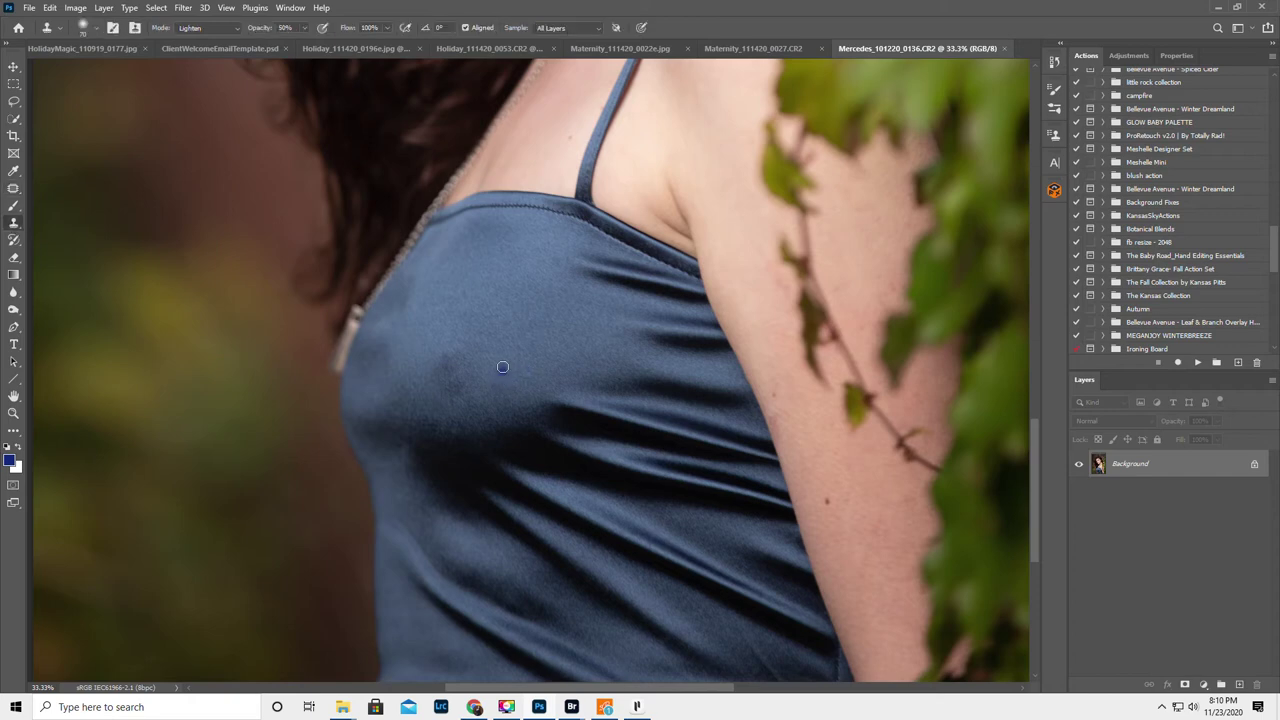
left_click_drag(502, 367, 468, 381)
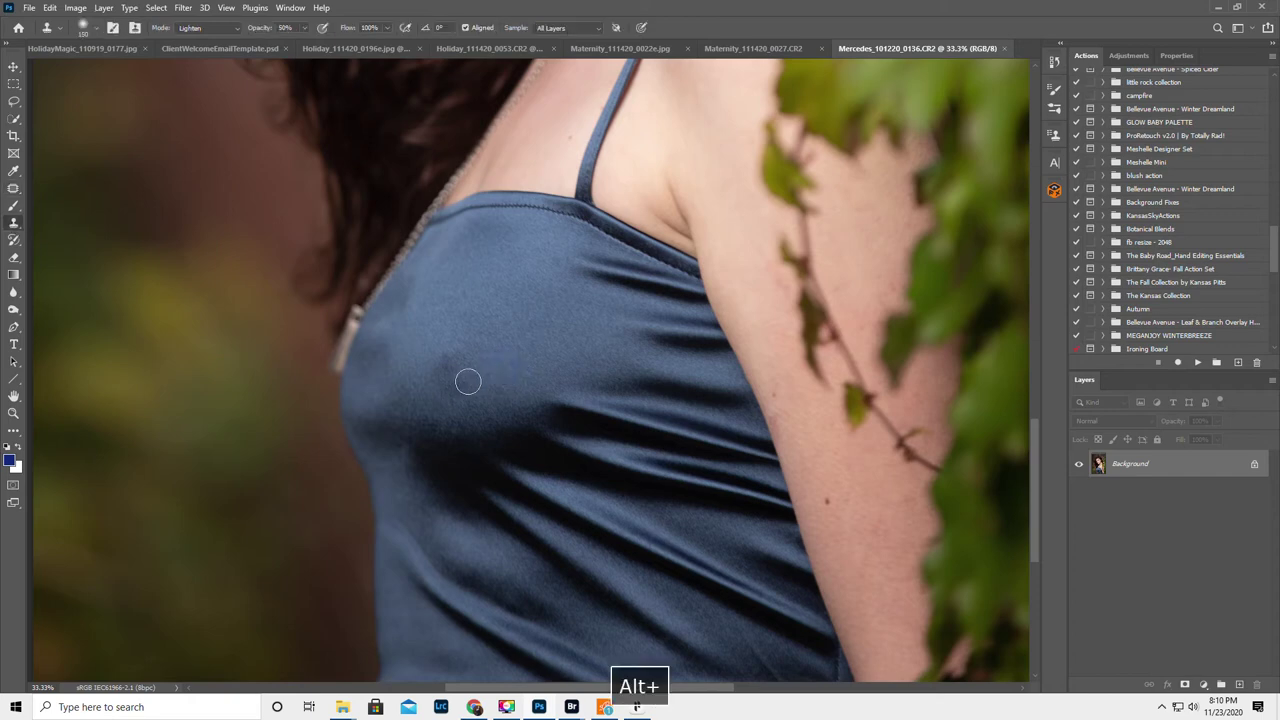
left_click(598, 392)
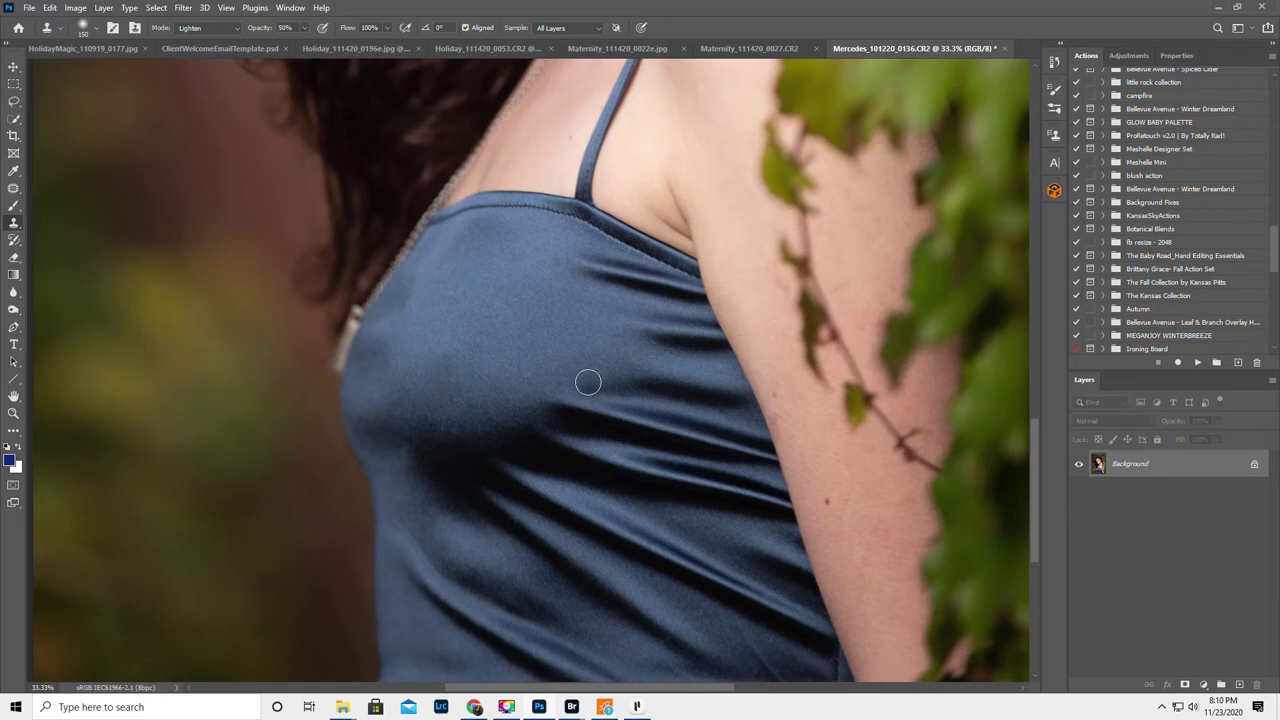
Step: Set the clone blend mode to Normal and undo the clone strokes
left_click(196, 27)
left_click(195, 39)
key("ctrl+z")
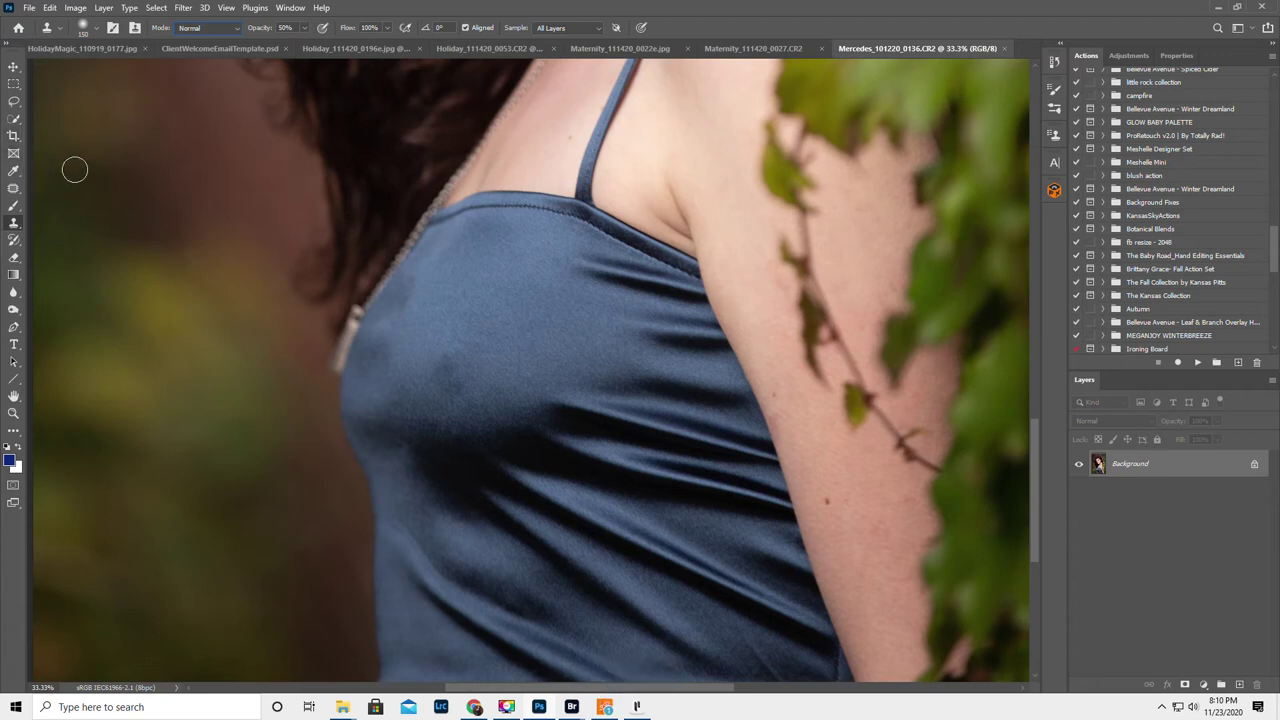
key("ctrl+z")
left_click(14, 102)
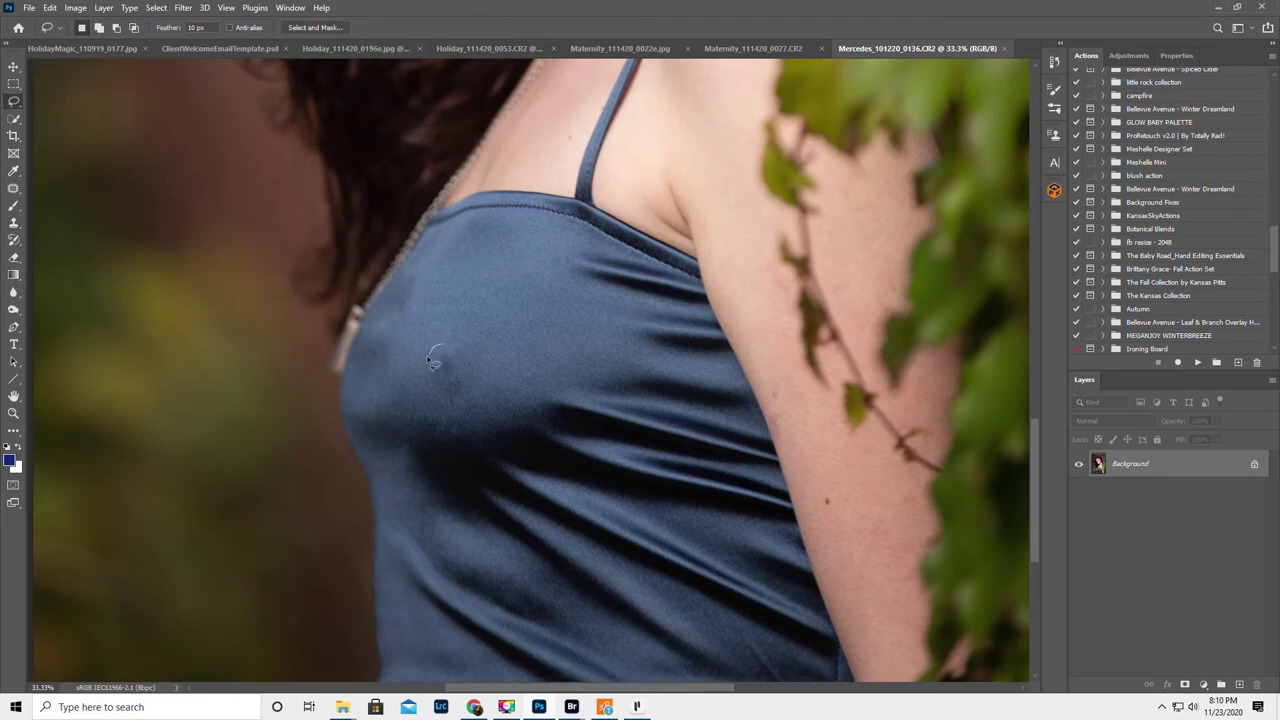
Step: Lasso a shield-shaped selection around the nipple on the camisole
left_click_drag(447, 416, 469, 408)
left_click_drag(441, 352, 436, 354)
left_click_drag(440, 348, 430, 352)
Step: Start Content-Aware Fill and brush the hand shadow out of the sampling area
left_click(50, 8)
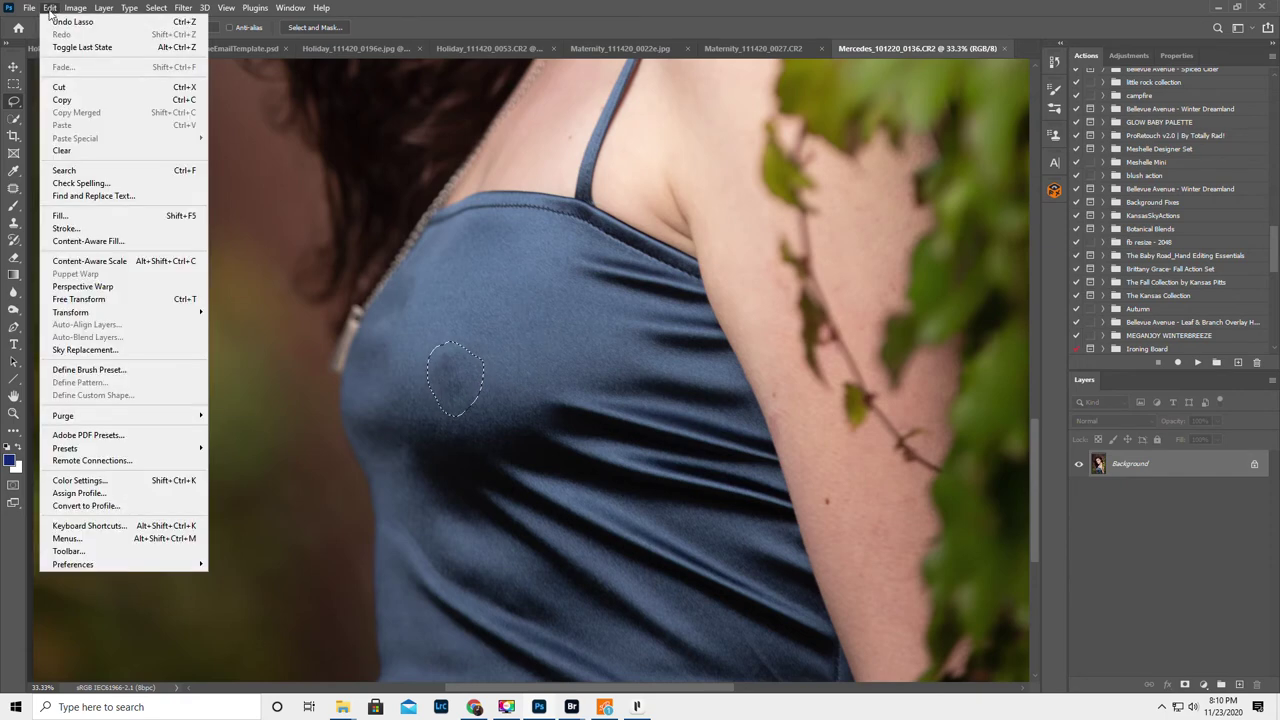
left_click(66, 241)
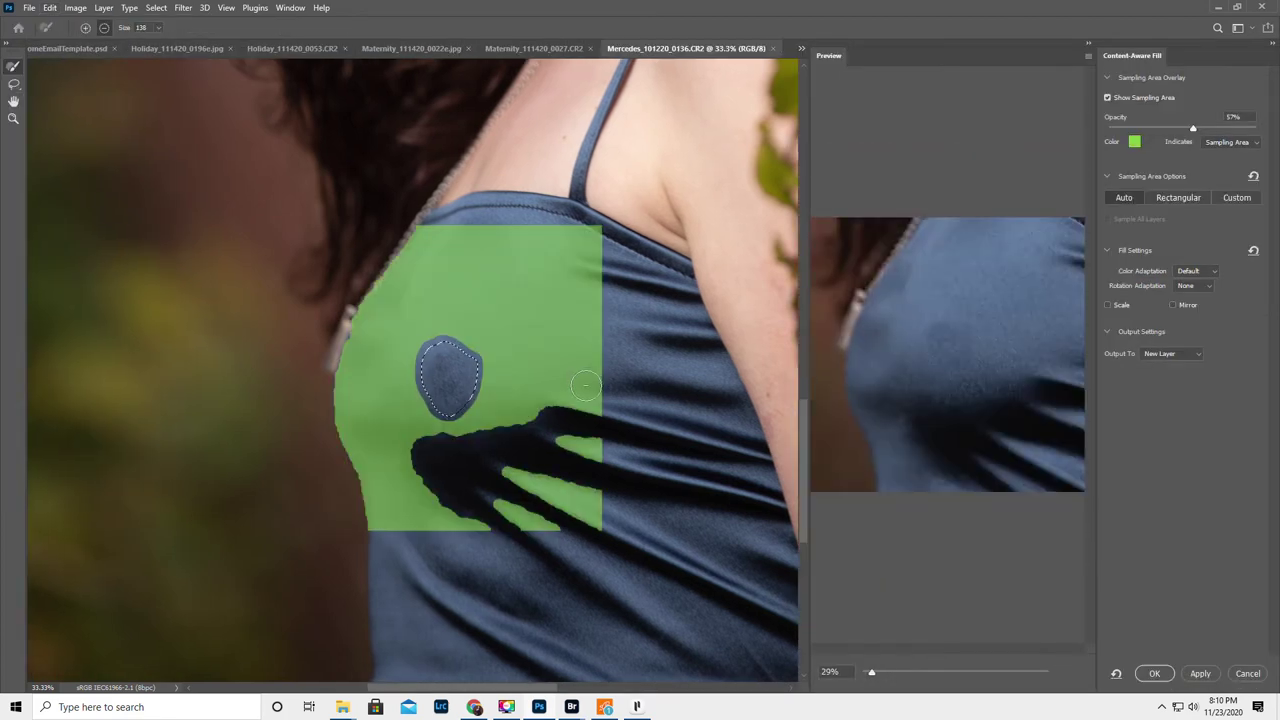
mouse_move(604, 390)
left_mouse_down()
mouse_move(534, 528)
mouse_move(594, 500)
mouse_move(594, 537)
mouse_move(342, 513)
mouse_move(426, 509)
mouse_move(323, 443)
mouse_move(337, 366)
mouse_move(425, 482)
mouse_move(337, 423)
mouse_move(368, 290)
mouse_move(428, 230)
mouse_move(592, 229)
mouse_move(594, 420)
mouse_move(578, 345)
mouse_move(571, 408)
mouse_move(511, 444)
mouse_move(326, 435)
mouse_move(346, 446)
mouse_move(346, 409)
mouse_move(394, 434)
mouse_move(464, 428)
mouse_move(515, 410)
mouse_move(583, 347)
left_mouse_up()
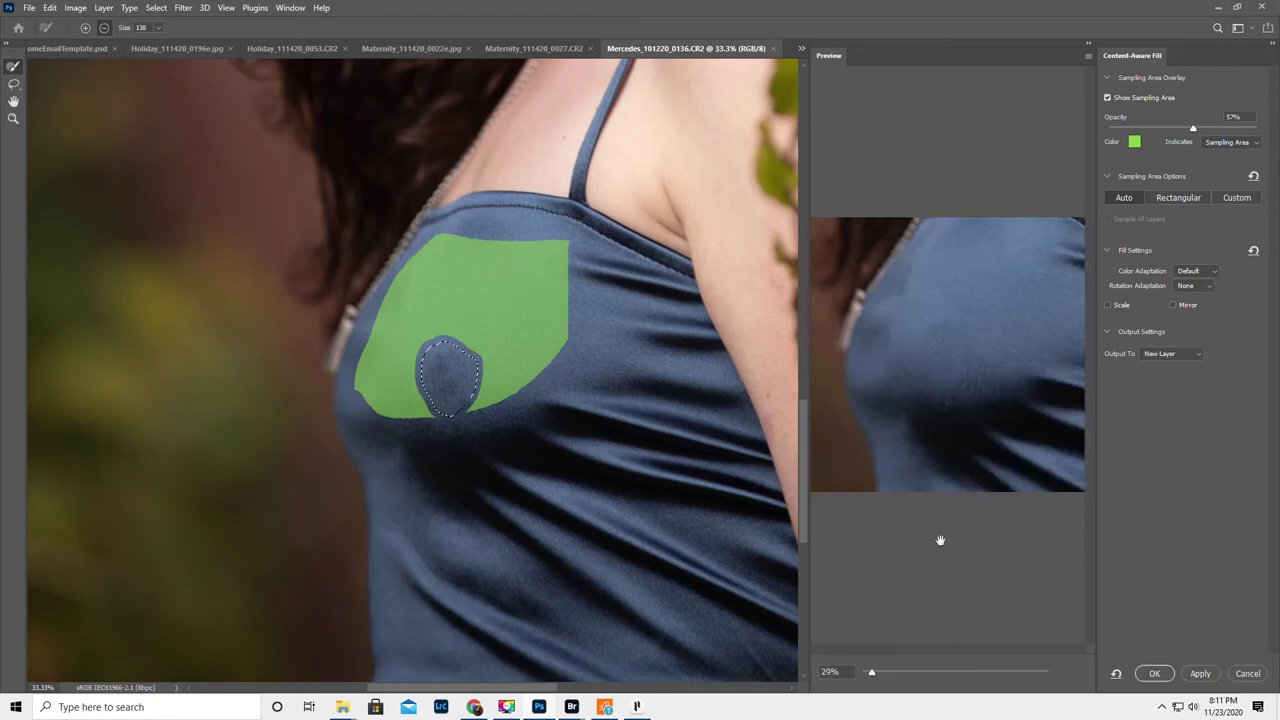
Step: Try High and Very High colour adaptation, then set it to None
left_click(1195, 271)
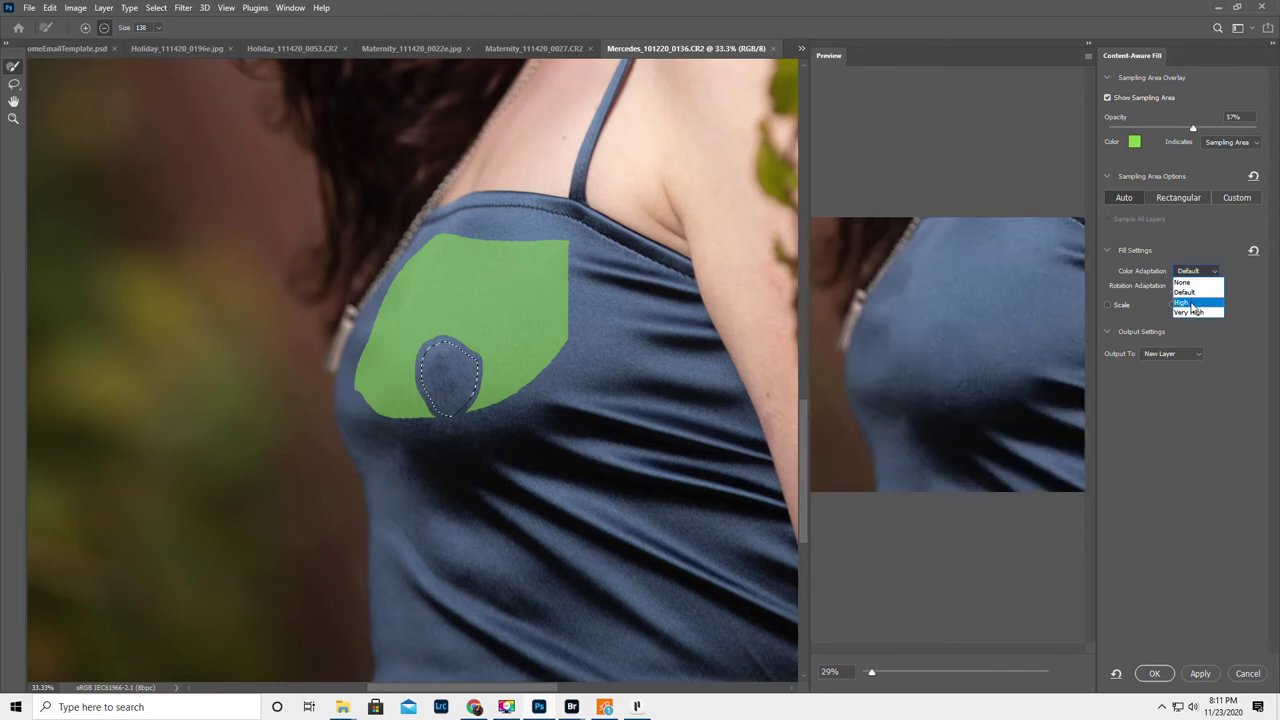
left_click(1191, 304)
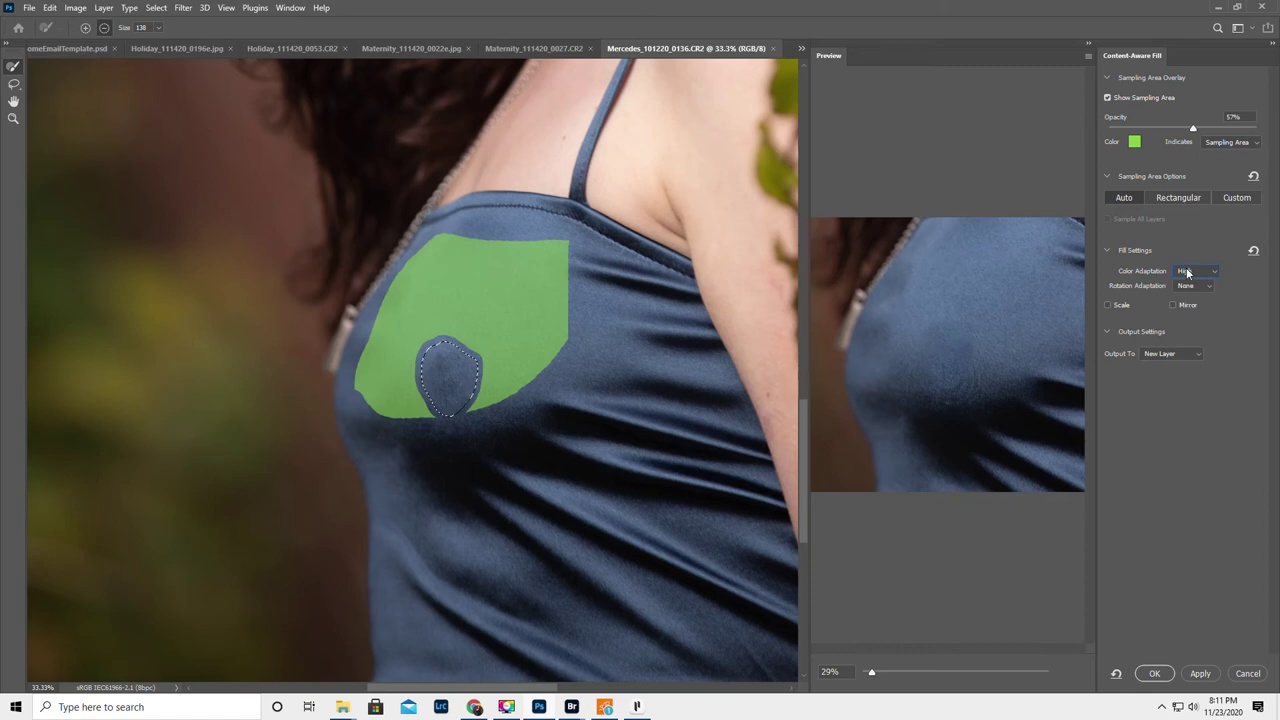
left_click(1187, 272)
left_click(1184, 312)
left_click(1192, 271)
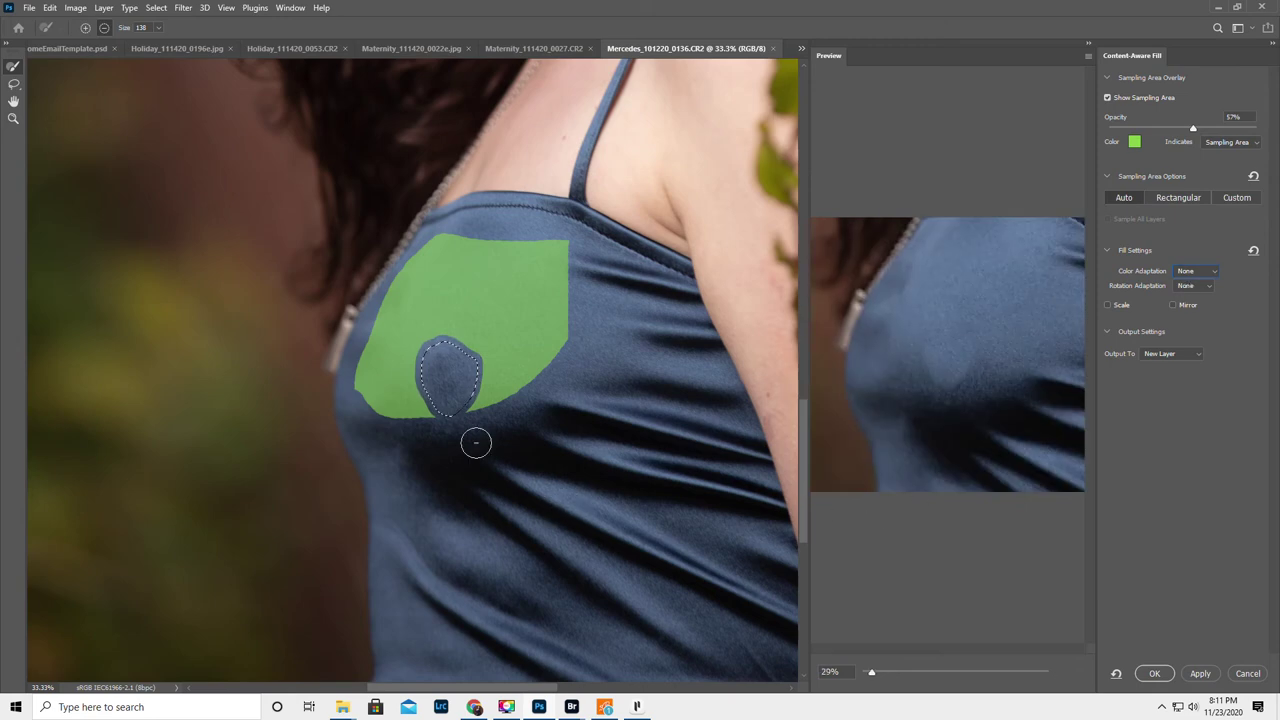
Step: Reshape sampling into a fabric ring around the spot and fill onto a new layer
mouse_move(463, 418)
left_mouse_down()
mouse_move(486, 400)
mouse_move(443, 434)
mouse_move(334, 385)
left_mouse_up()
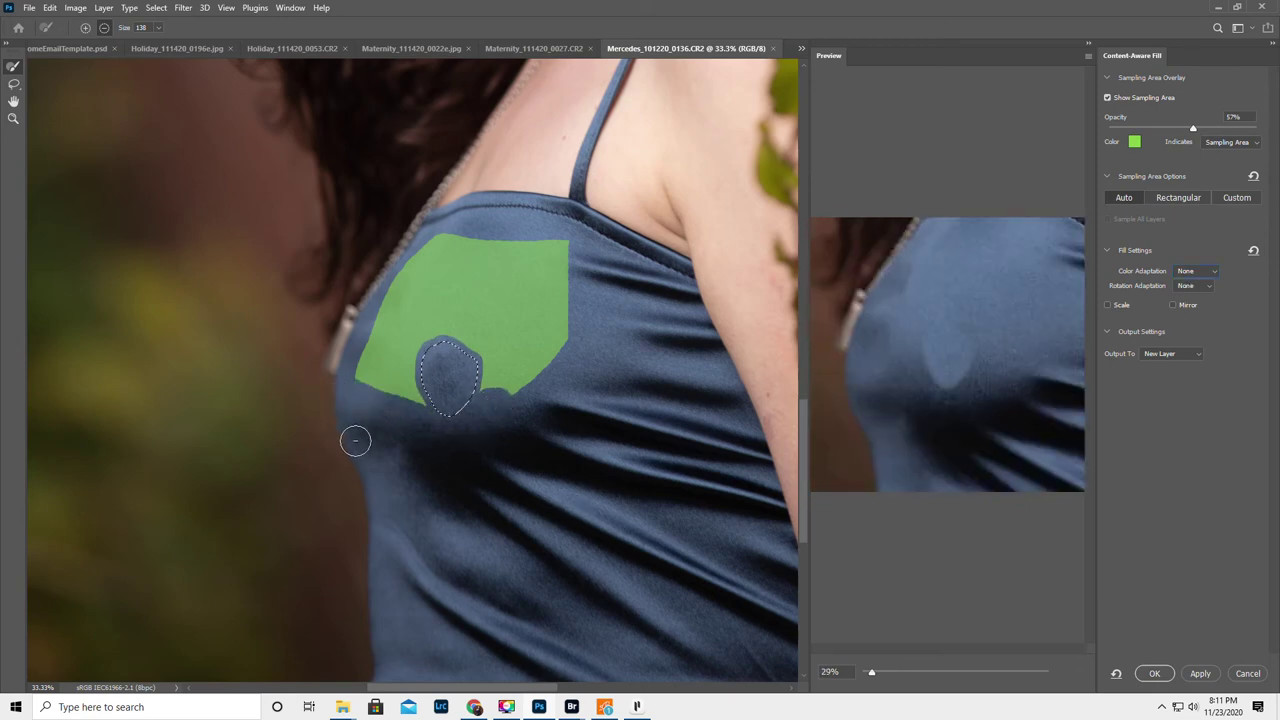
mouse_move(449, 423)
left_mouse_down()
mouse_move(554, 384)
mouse_move(575, 403)
left_mouse_up()
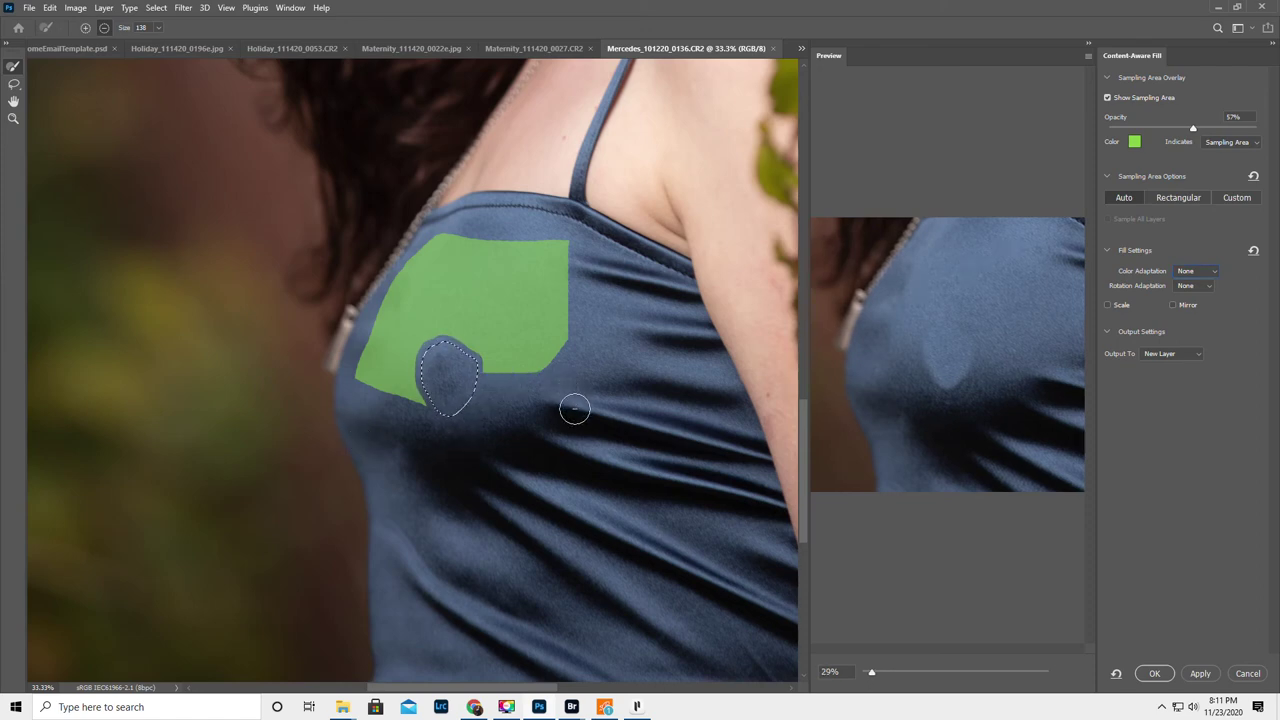
mouse_move(490, 418)
left_mouse_down()
mouse_move(400, 417)
mouse_move(462, 418)
mouse_move(492, 392)
mouse_move(468, 432)
mouse_move(400, 412)
mouse_move(400, 322)
mouse_move(445, 298)
mouse_move(528, 390)
mouse_move(514, 329)
mouse_move(556, 300)
mouse_move(556, 360)
mouse_move(541, 264)
mouse_move(505, 248)
mouse_move(405, 265)
mouse_move(382, 339)
mouse_move(469, 275)
left_mouse_up()
mouse_move(391, 278)
left_mouse_down()
mouse_move(534, 323)
mouse_move(483, 268)
mouse_move(505, 288)
left_mouse_up()
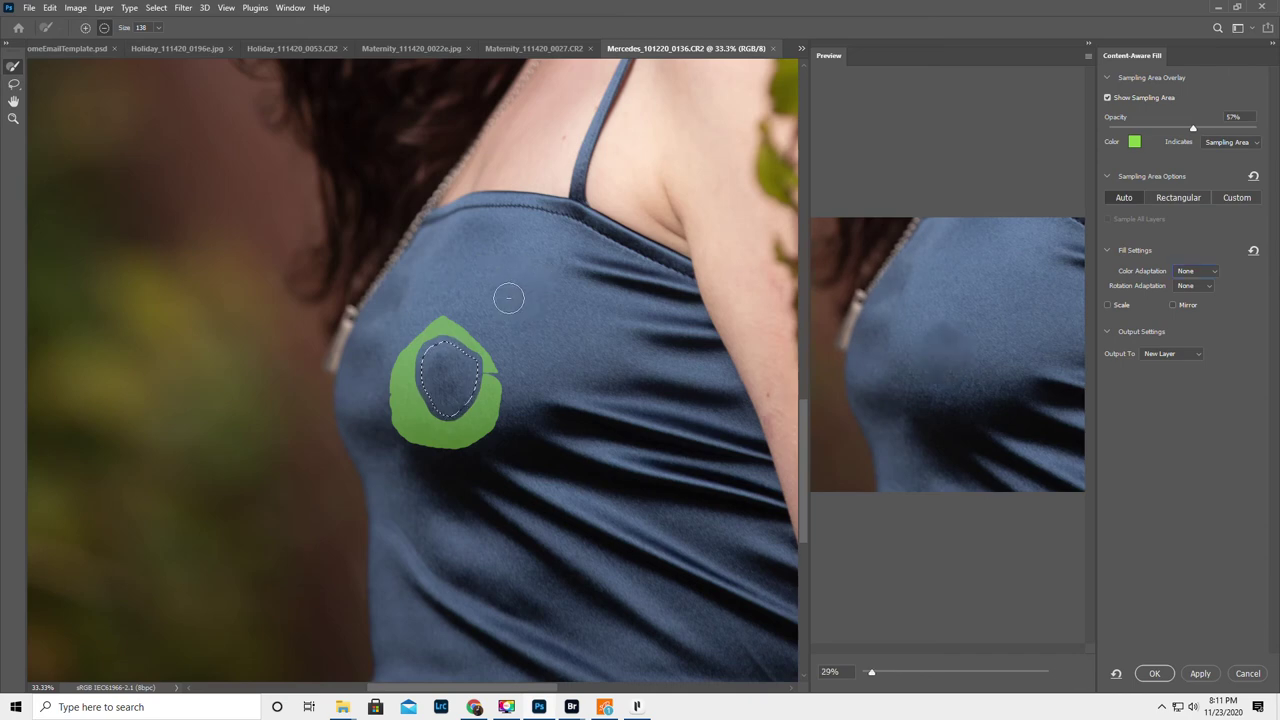
mouse_move(487, 335)
left_mouse_down()
mouse_move(475, 337)
mouse_move(456, 430)
mouse_move(393, 346)
left_mouse_up()
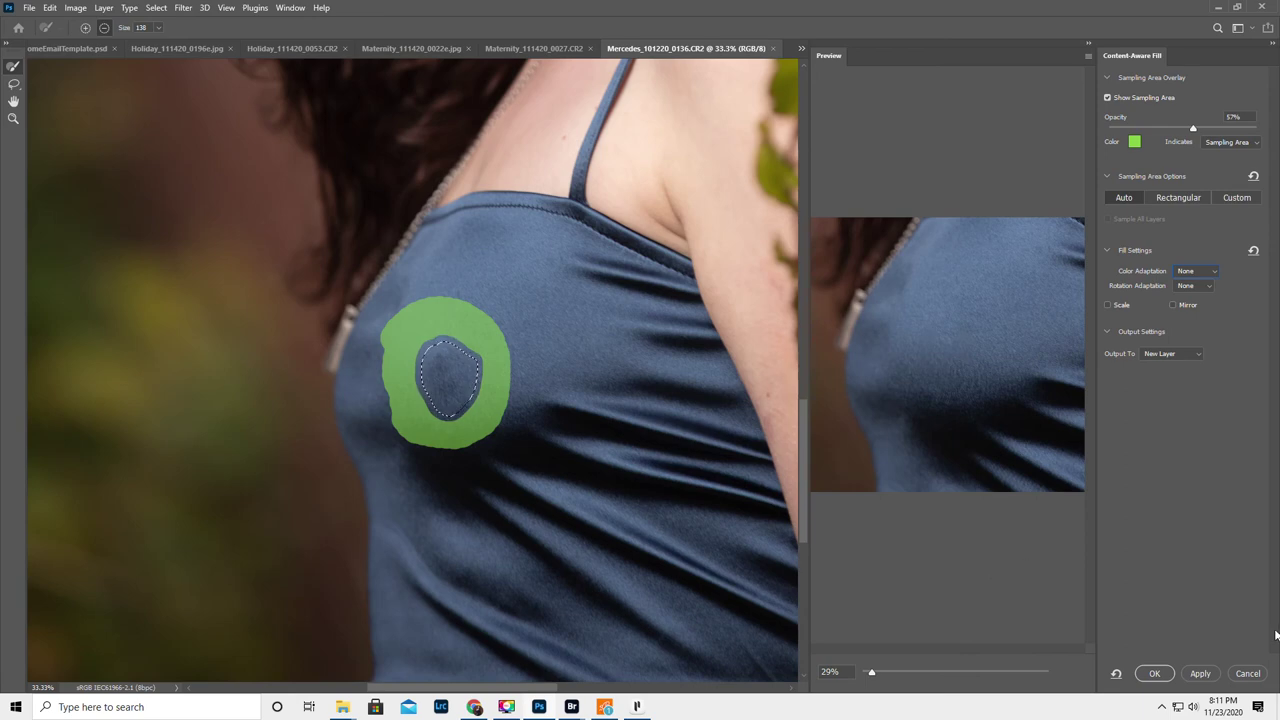
left_click(1154, 673)
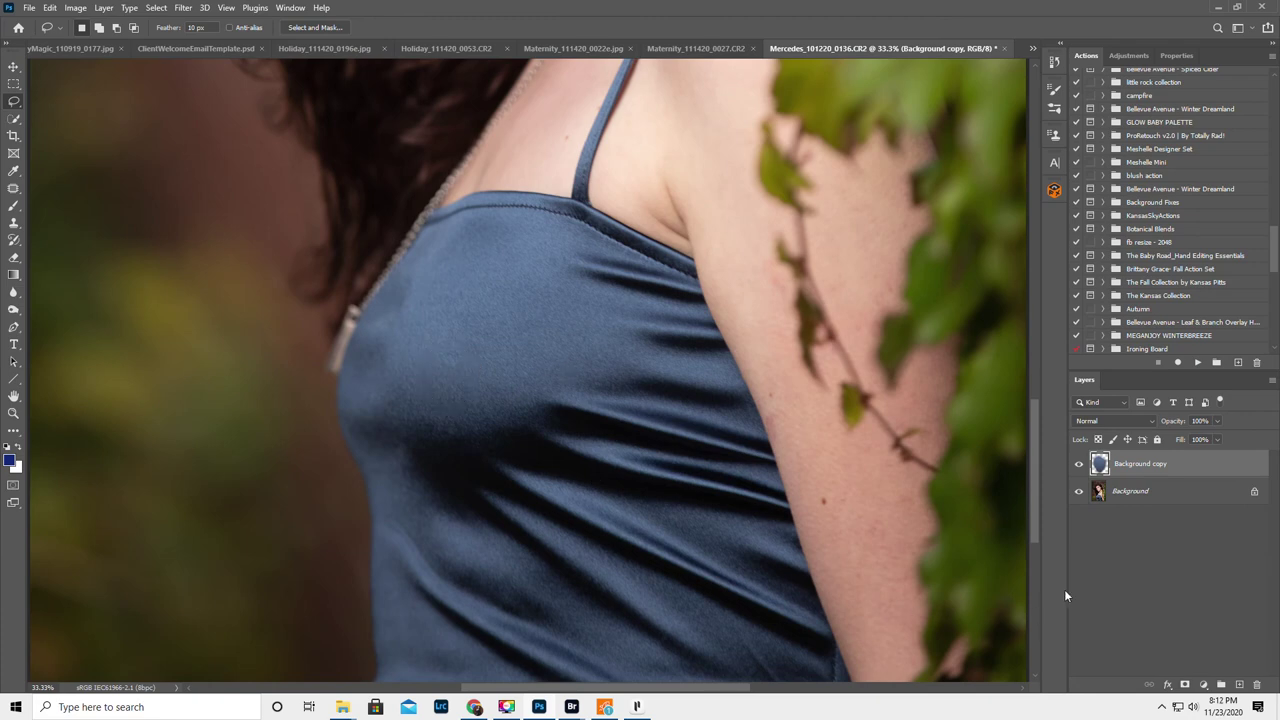
Step: Hide and reshow the Background copy layer to compare the camisole before and after
left_click(1078, 464)
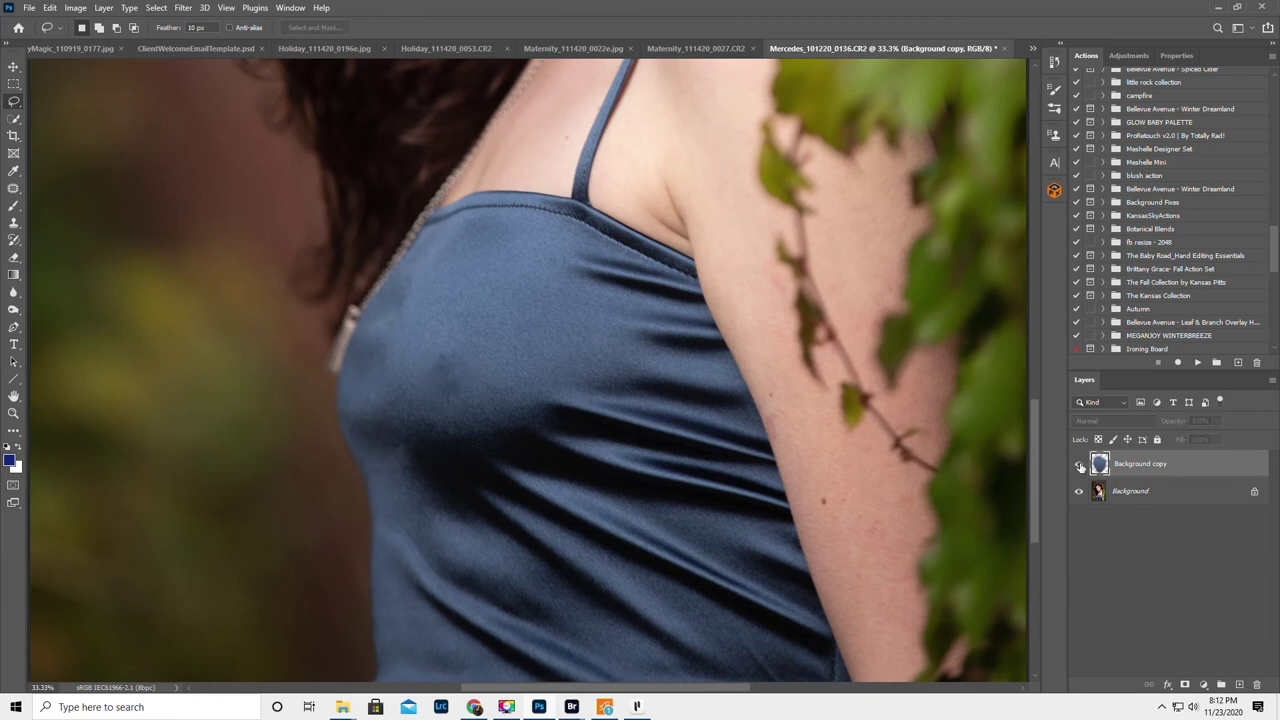
left_click(1078, 464)
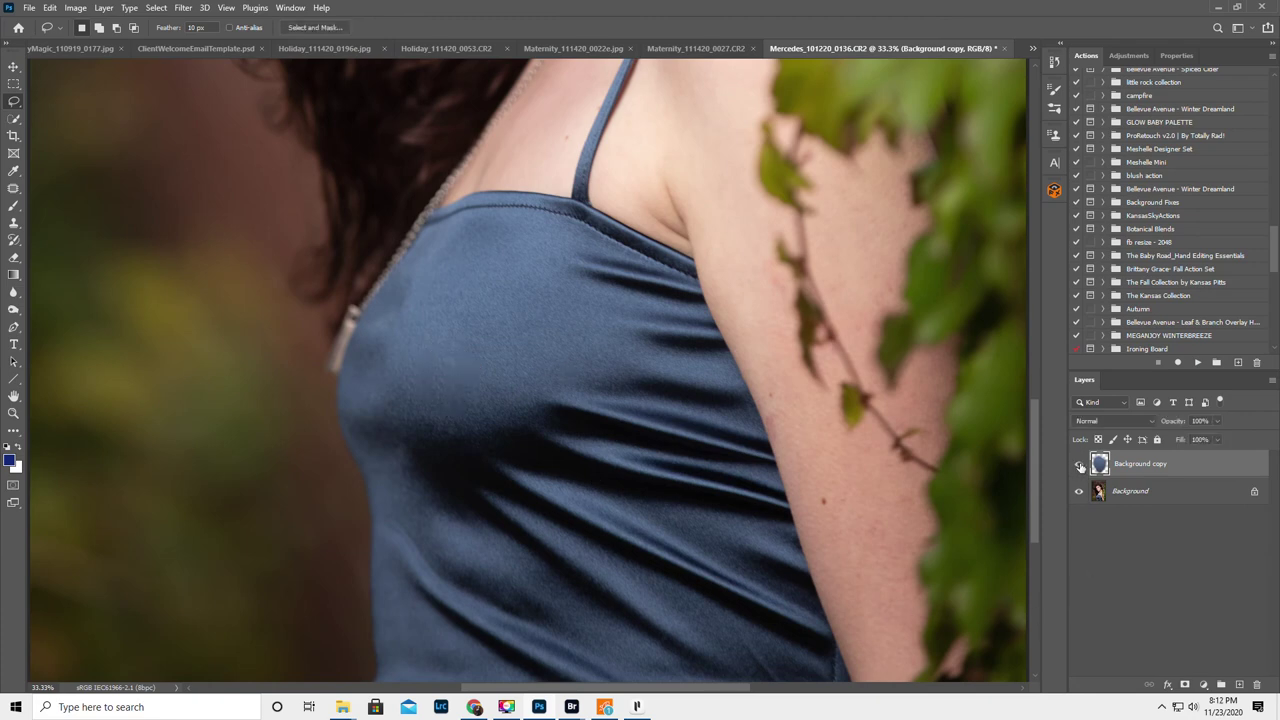